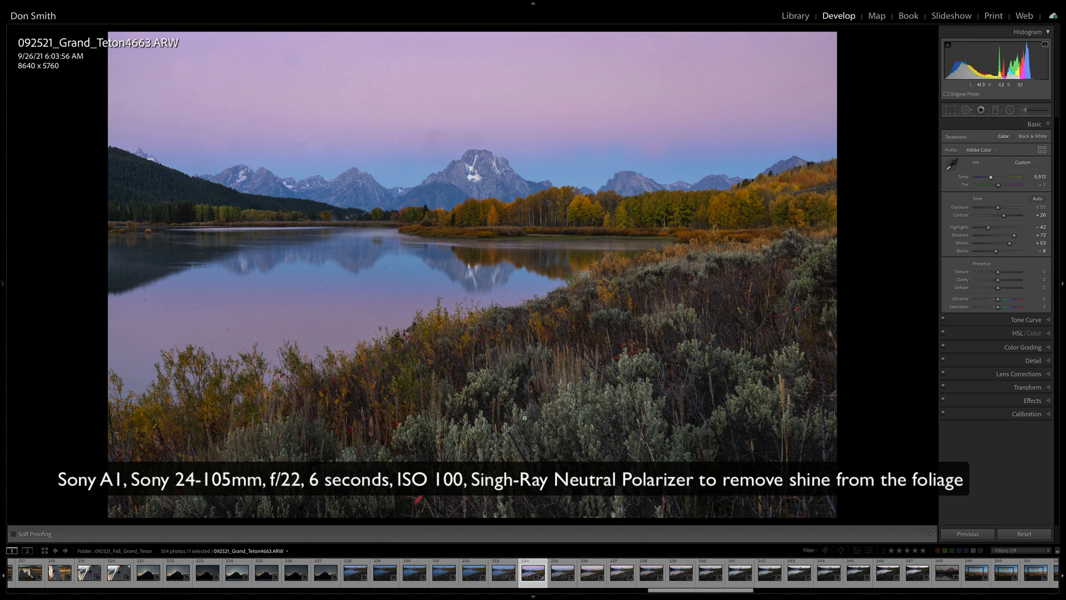
Review the photo's HSL, Calibration and Basic adjustments
click(977, 334)
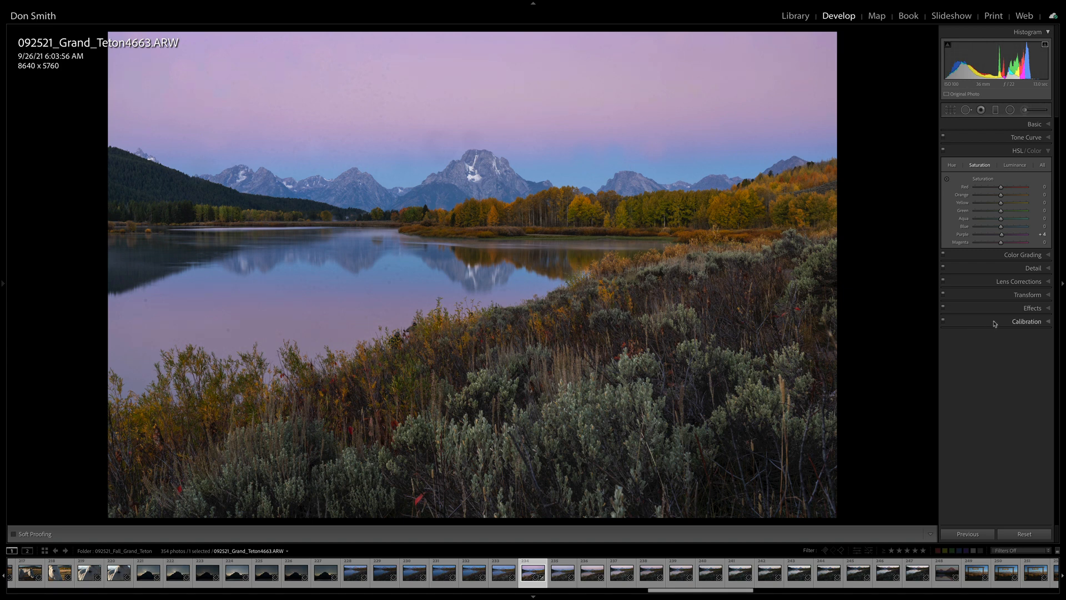
click(993, 322)
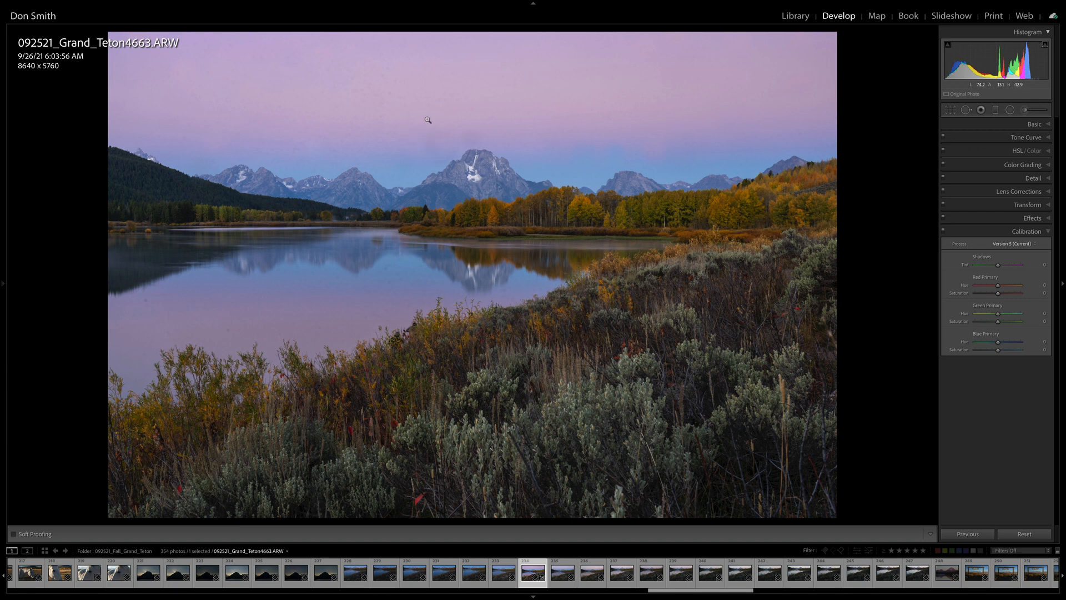
click(1000, 125)
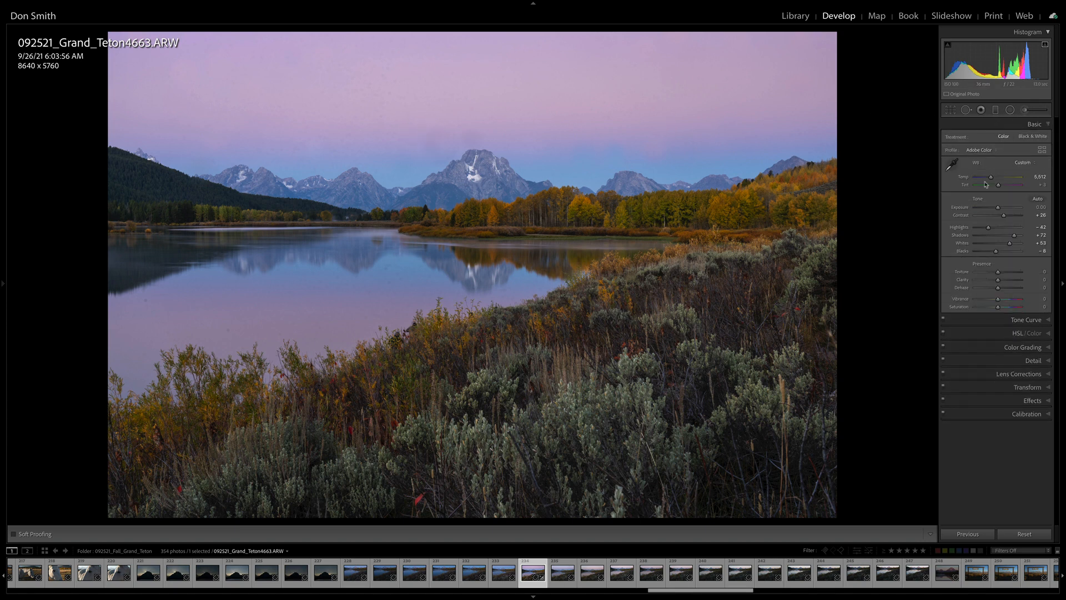
Inspect the sky and water for sensor dust using the Spot Removal tool's spot visualization, and close the tool
click(967, 109)
key(a)
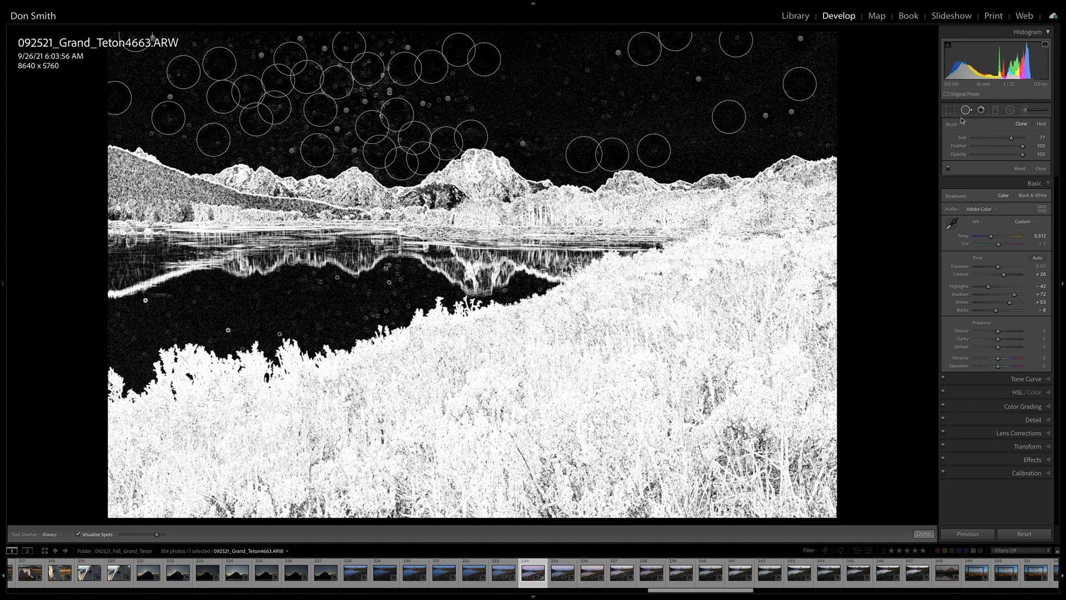
click(923, 533)
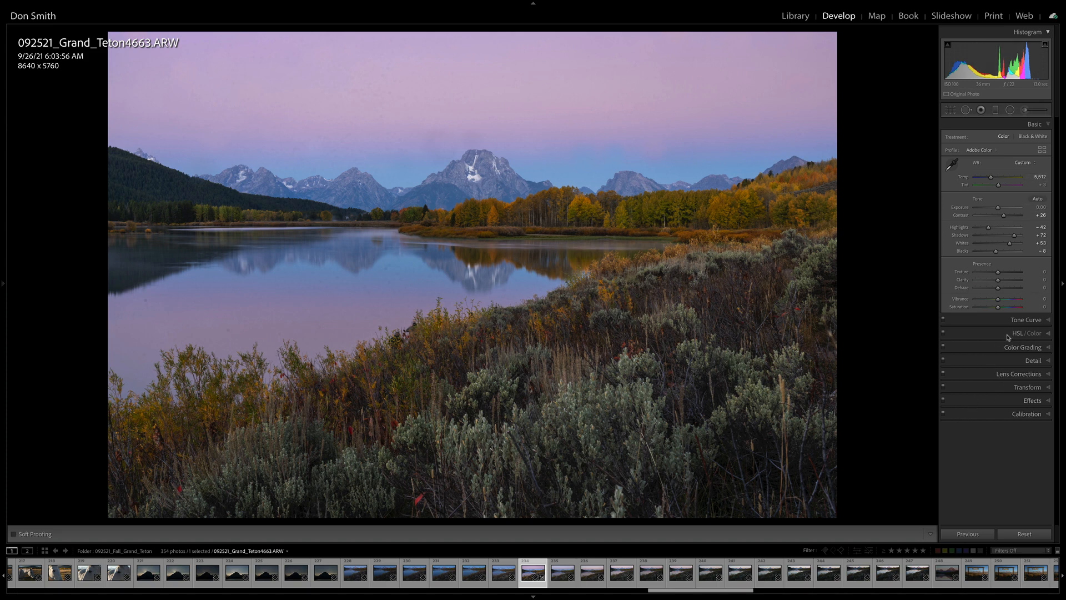
Set the Blue Primary saturation in the calibration to +100 and compare the photo with its Before version
click(1015, 414)
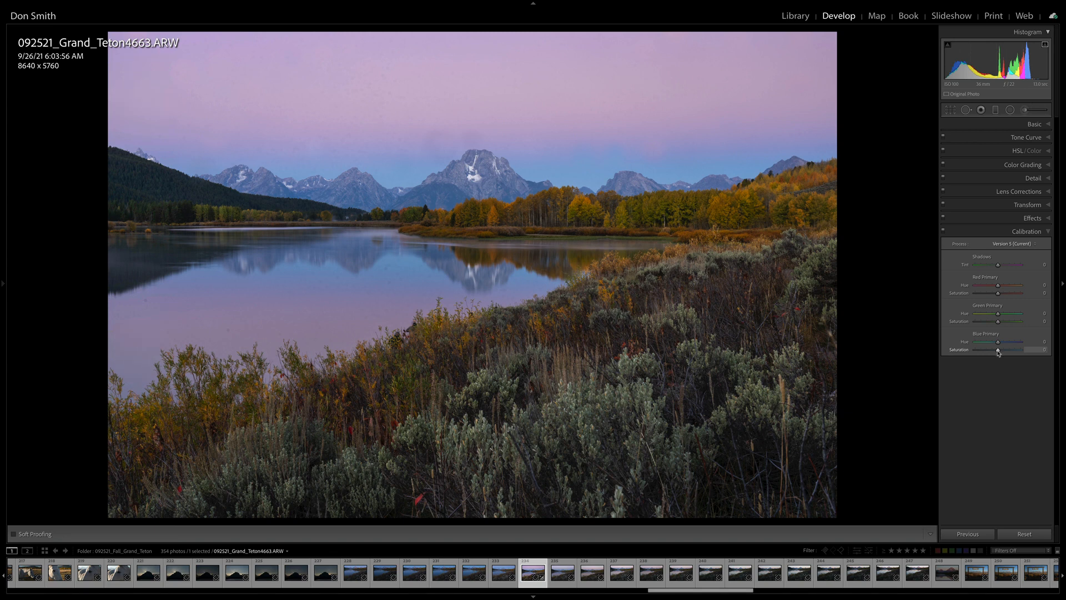
drag(999, 352, 1048, 355)
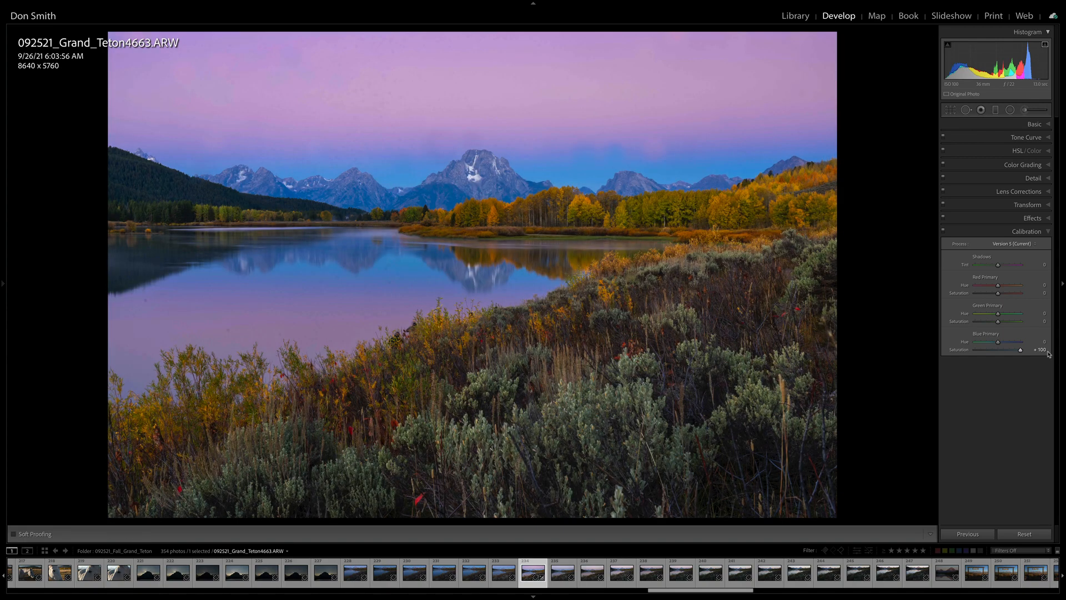
key(backslash)
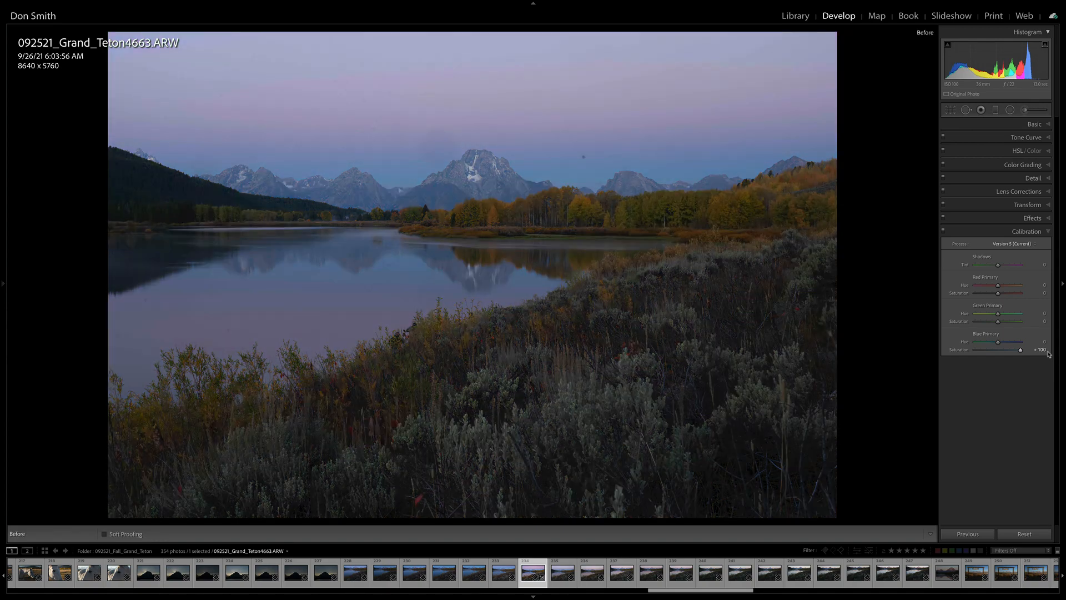
key(backslash)
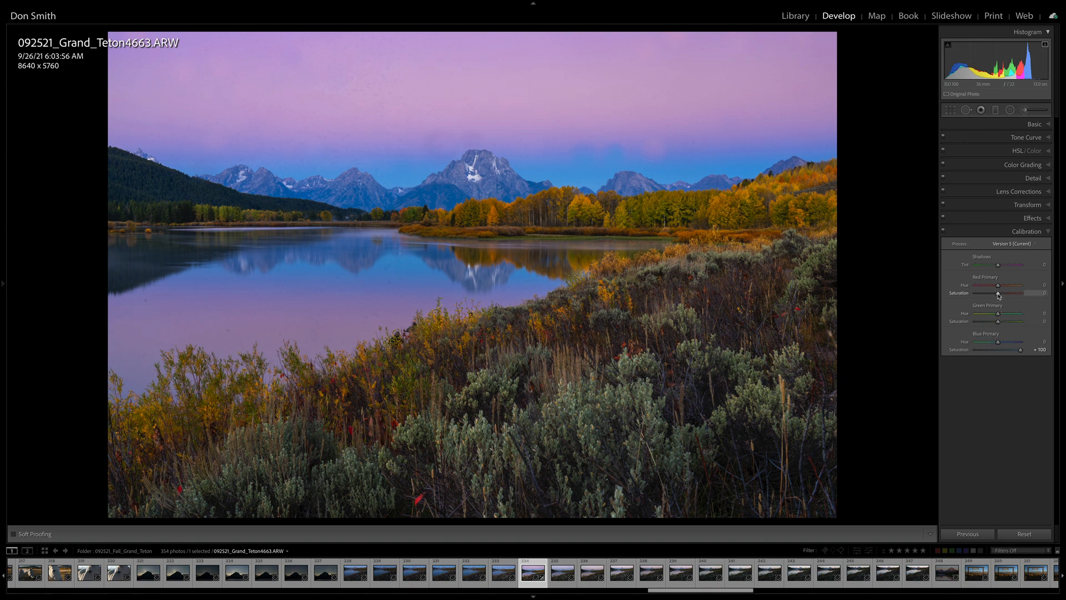
Try a Green Primary saturation of +81 and reset it, and reset and restore the Blue Primary saturation
mouse_move(999, 296)
mouse_down()
mouse_move(1015, 296)
mouse_move(988, 297)
mouse_move(1028, 300)
mouse_move(1000, 301)
mouse_up()
mouse_move(999, 324)
mouse_down()
mouse_move(1029, 327)
mouse_move(1018, 325)
mouse_up()
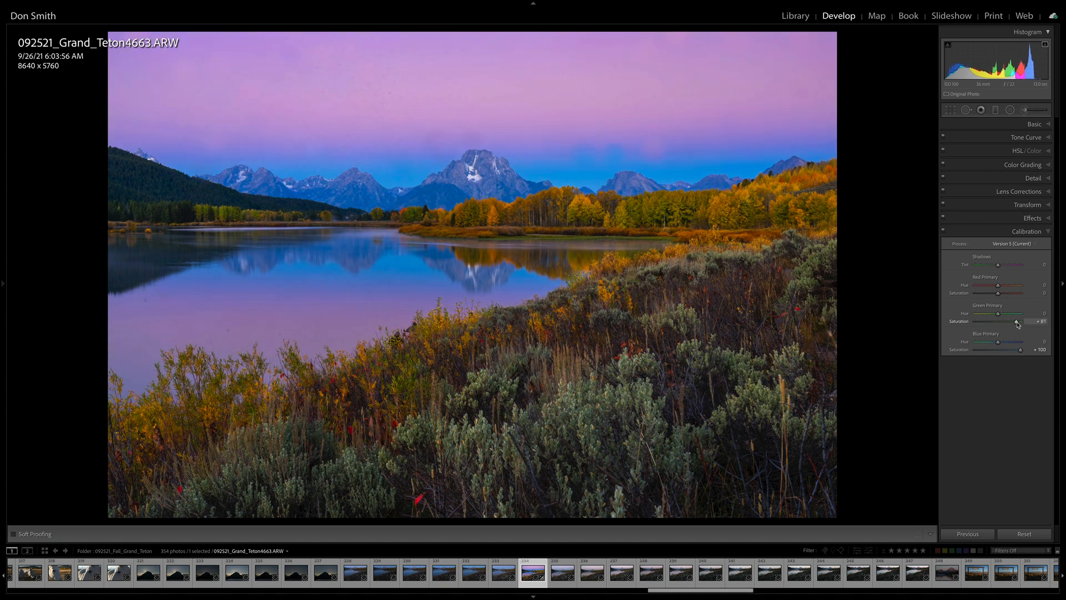
double_click(1018, 324)
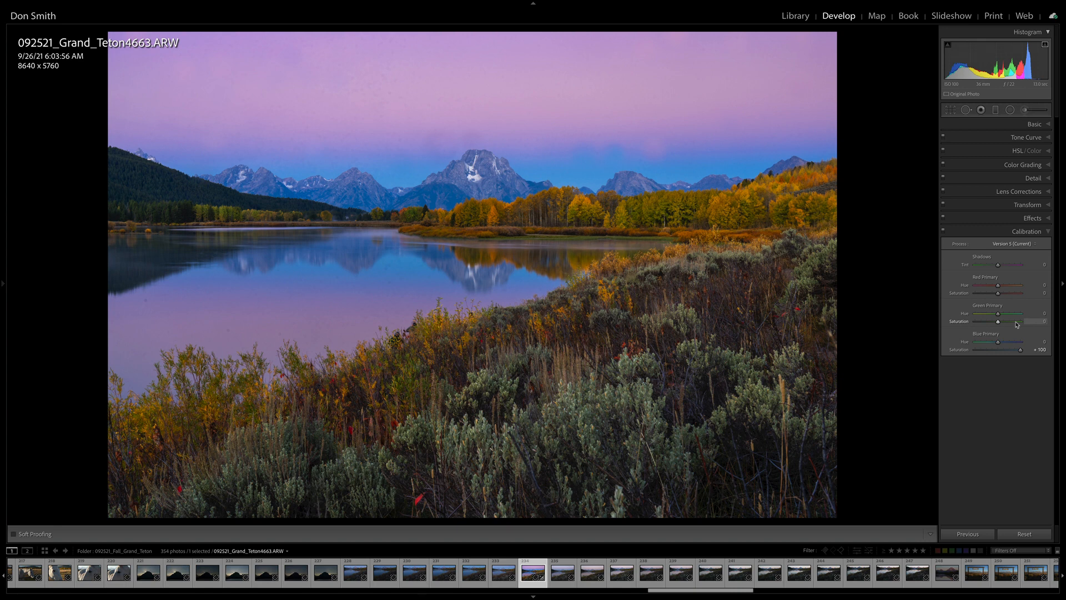
double_click(1020, 350)
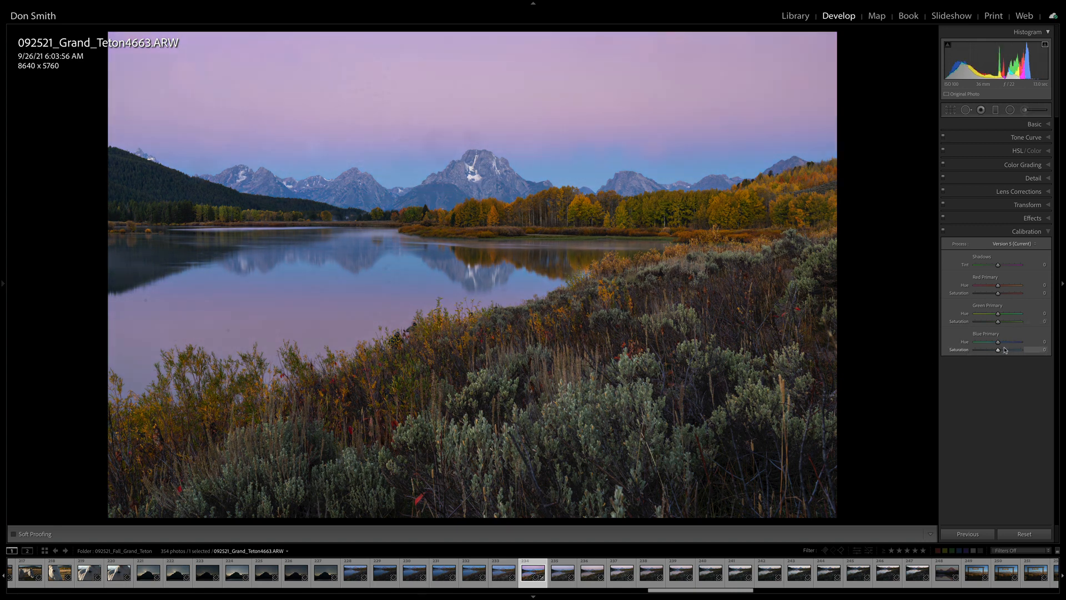
key(ctrl+z)
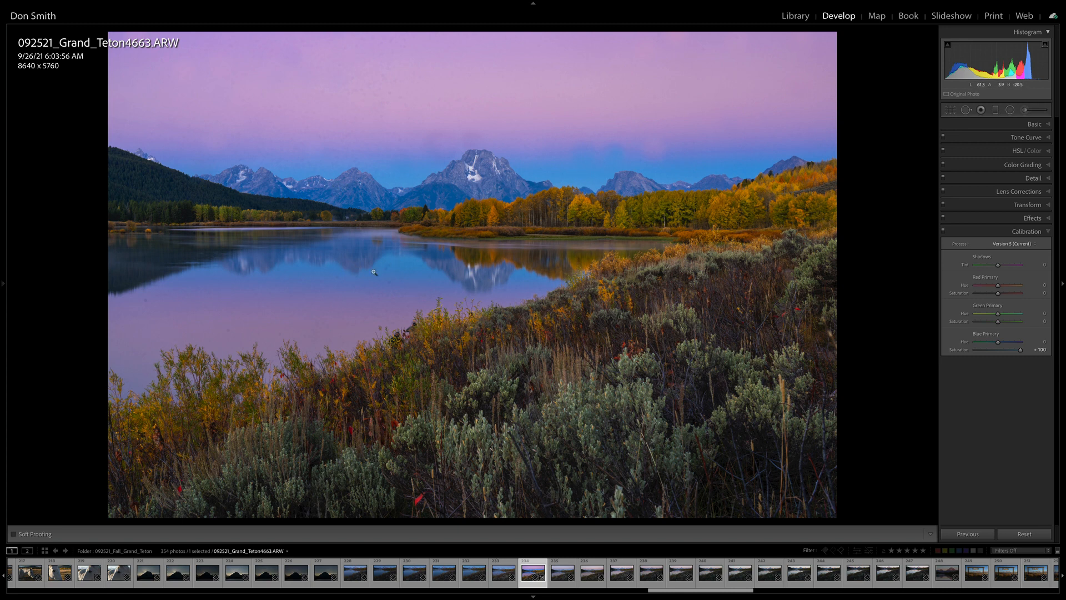
Examine the Hue, Saturation and Luminance color sliders of the HSL adjustments
click(995, 151)
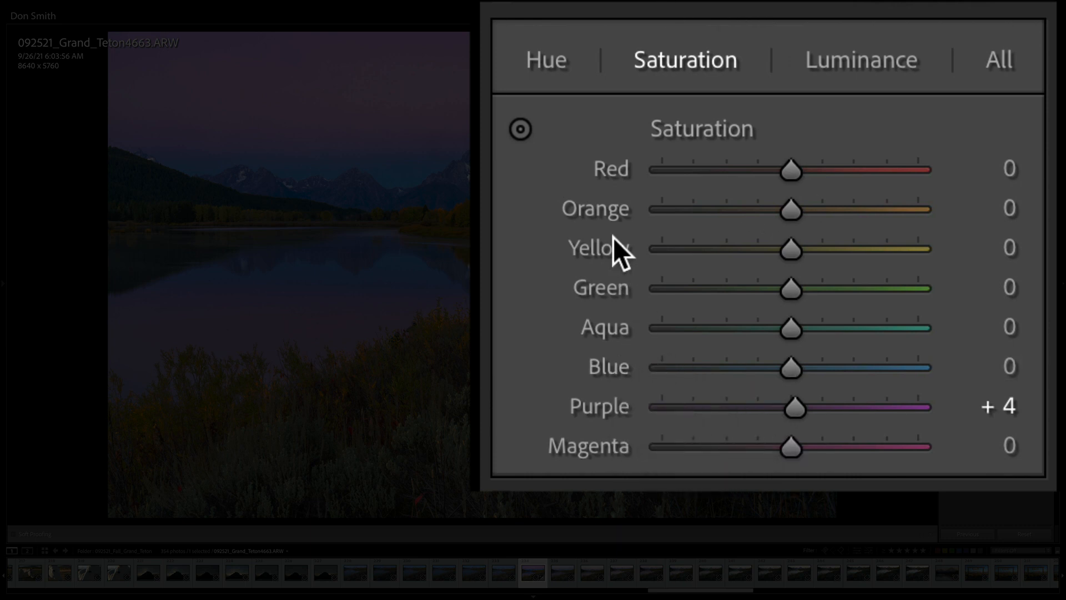
click(552, 69)
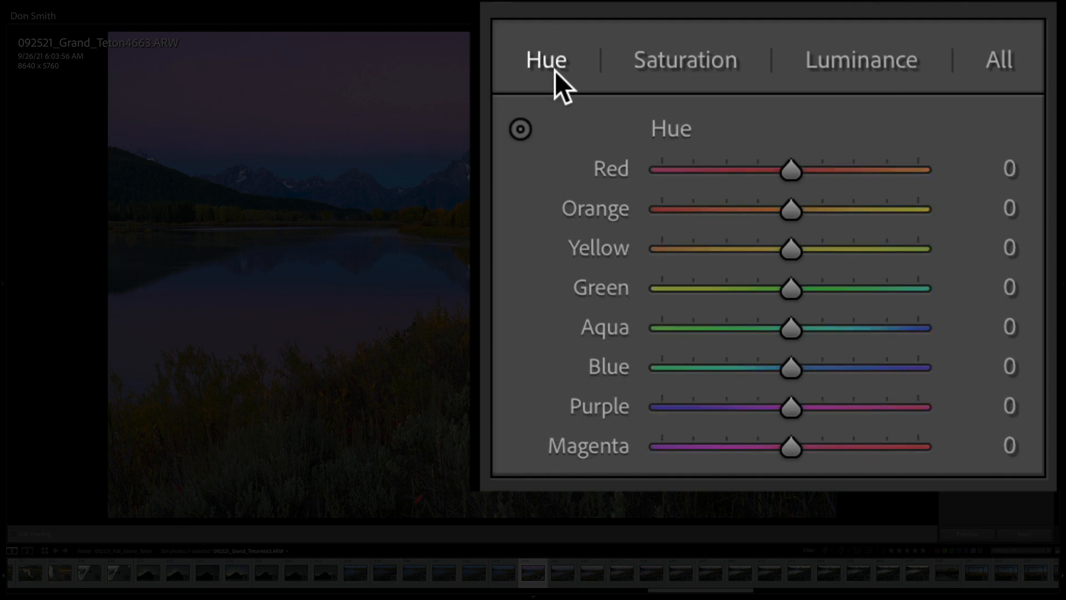
click(670, 63)
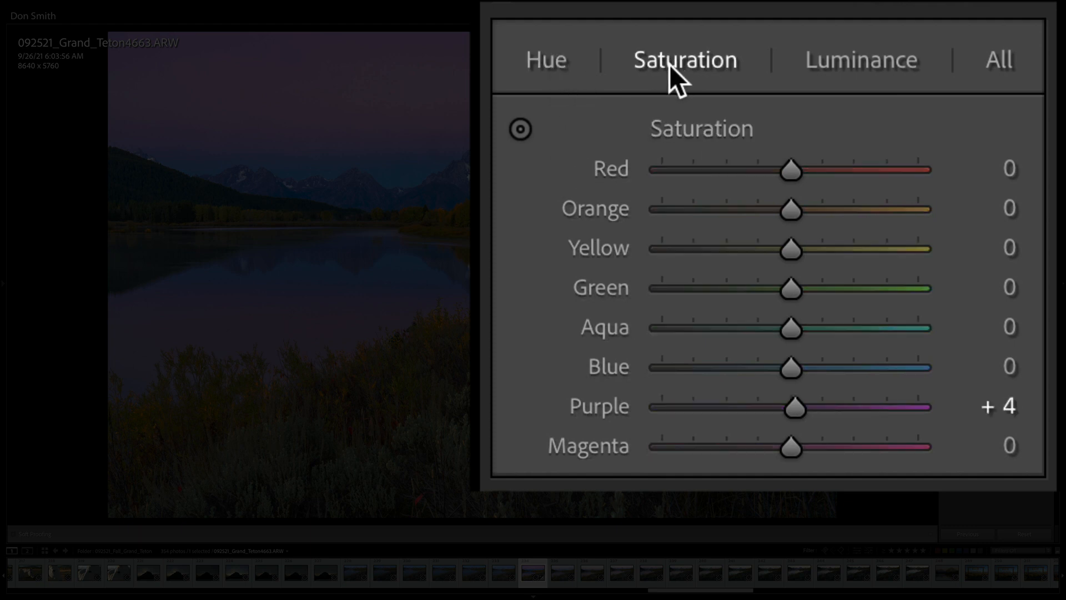
click(855, 61)
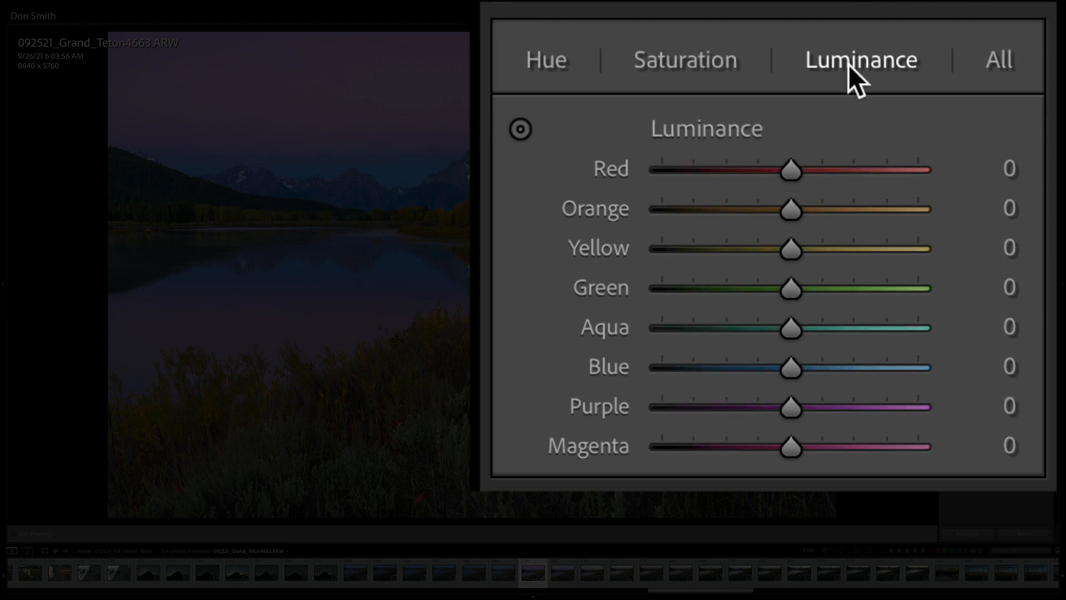
click(544, 63)
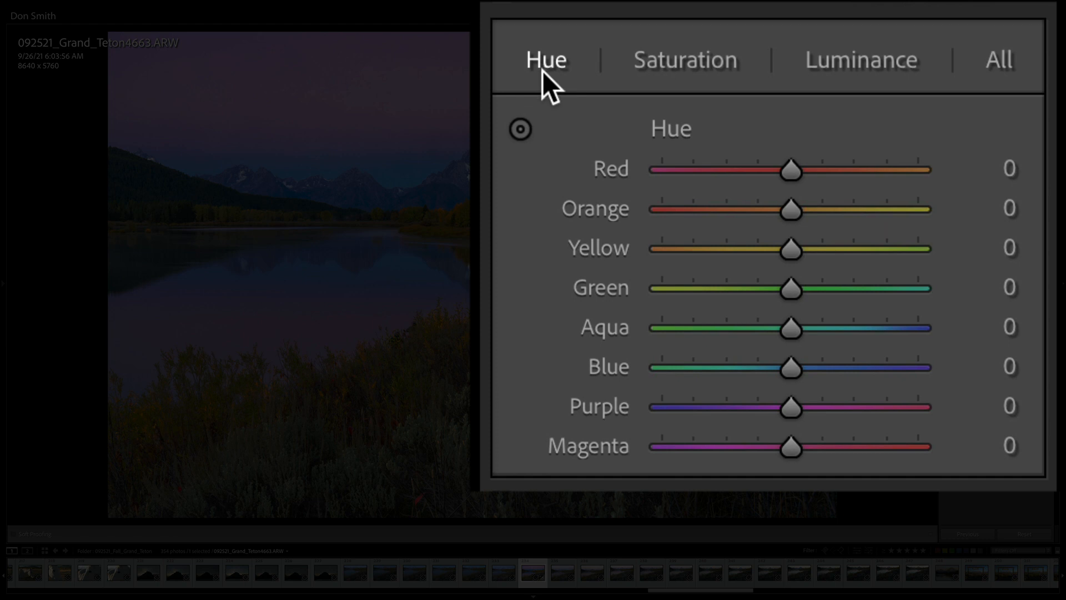
click(674, 56)
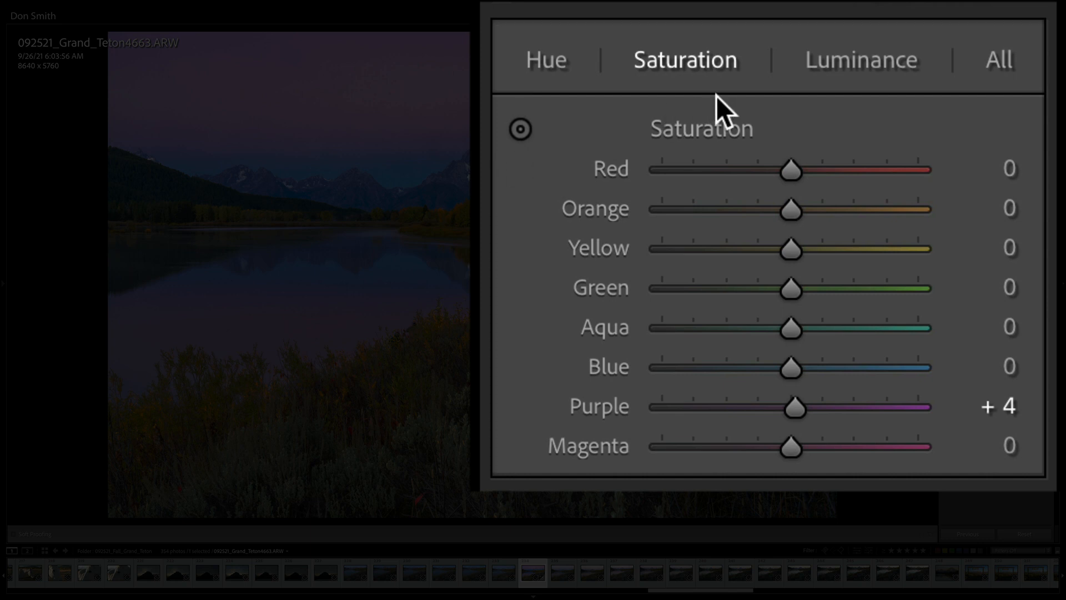
click(829, 56)
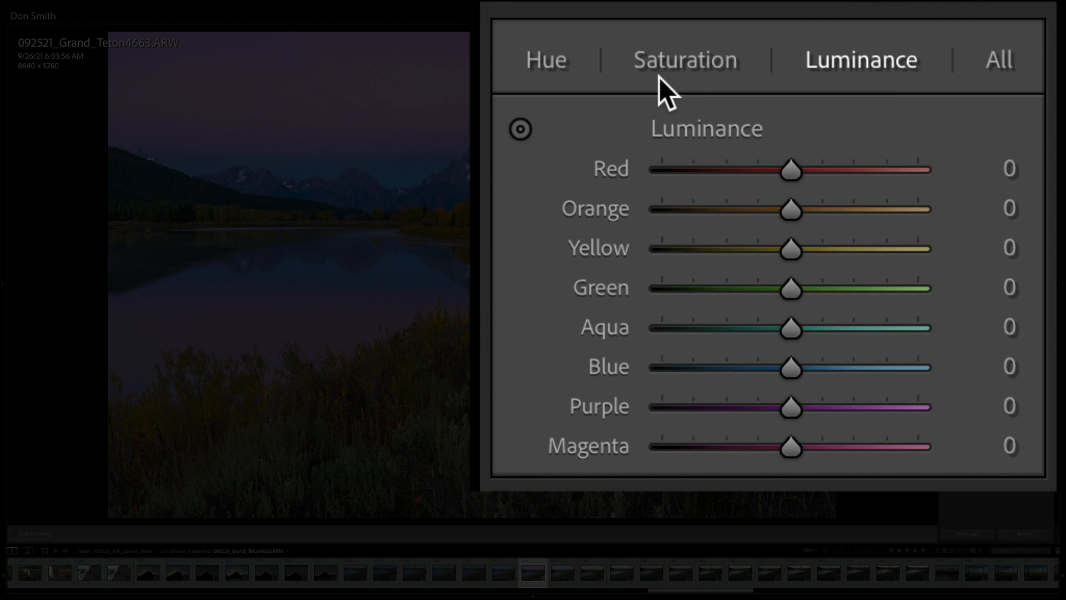
click(677, 62)
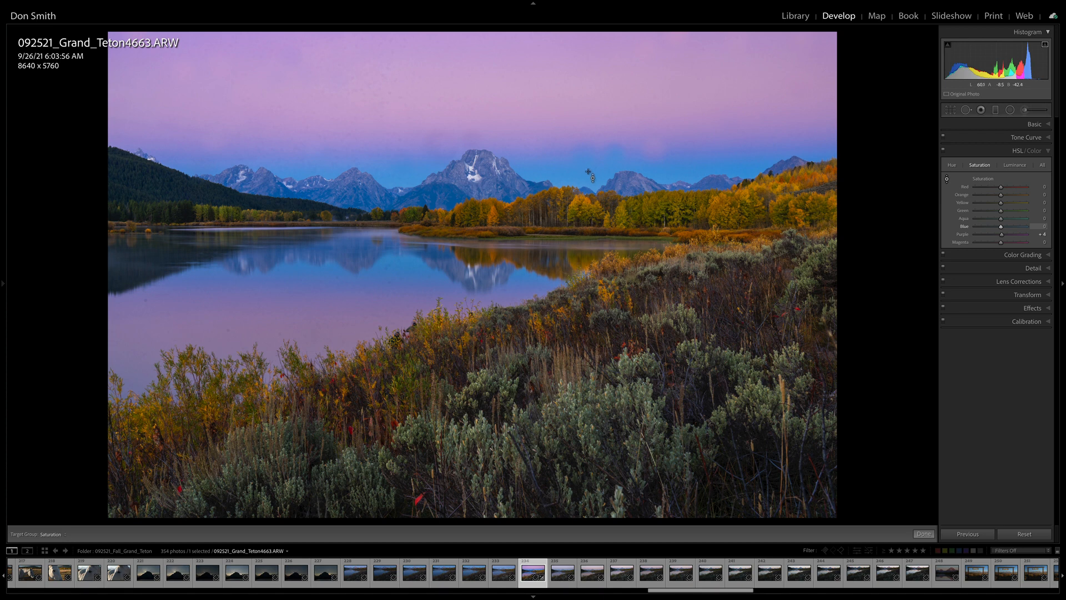
Fine-tune the HSL saturation of the blues by targeting the blue sky band just above the mountains
drag(588, 172, 588, 155)
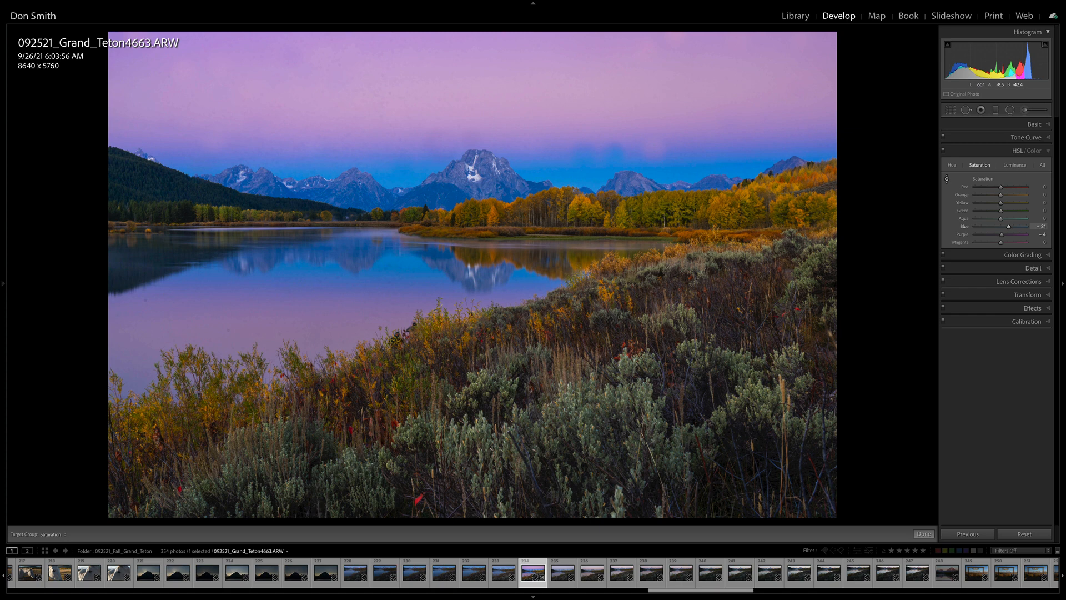
drag(588, 155, 588, 180)
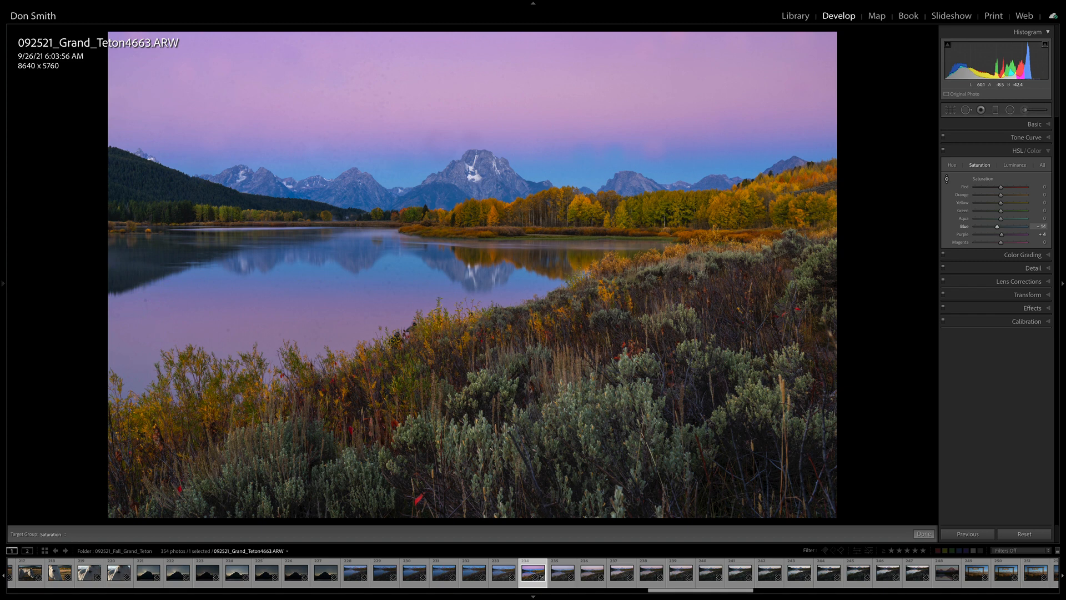
drag(588, 168, 587, 172)
key(Up)
key(Up)
key(Up)
key(Up)
key(Up)
key(Up)
key(Up)
key(Up)
key(Up)
key(Up)
key(Up)
key(Up)
key(Up)
key(Up)
key(Up)
key(Up)
key(Up)
key(Down)
key(Down)
key(Down)
key(Down)
key(Down)
key(Down)
key(Down)
key(Down)
key(Down)
key(Down)
key(Down)
key(Down)
Shift the HSL Purple hue slightly toward magenta and lower the Purple luminance to -14
click(953, 166)
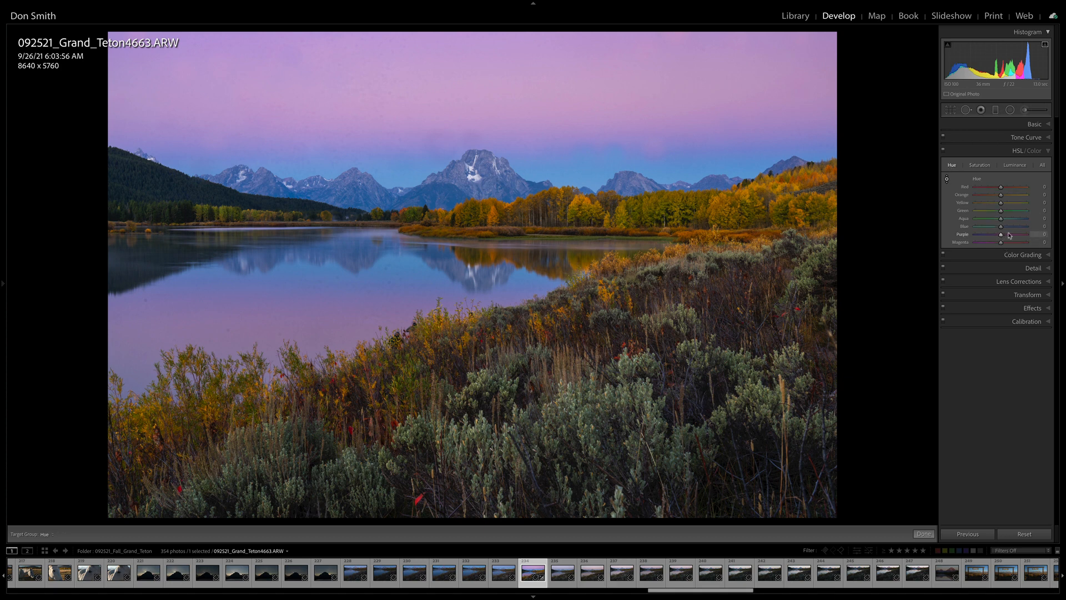
drag(1000, 237, 1004, 240)
click(1025, 167)
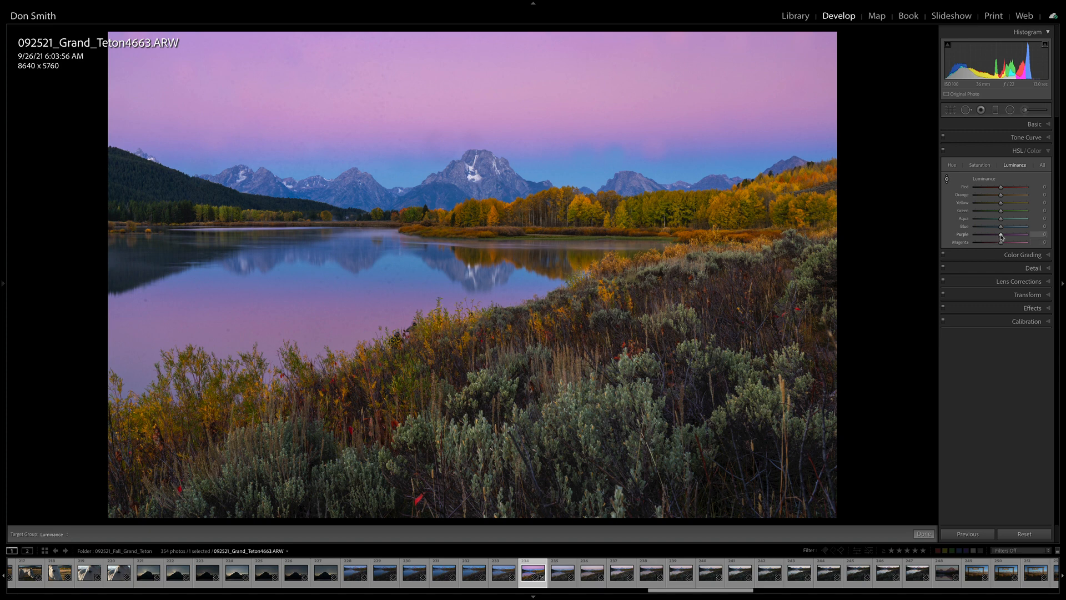
drag(1000, 237, 999, 240)
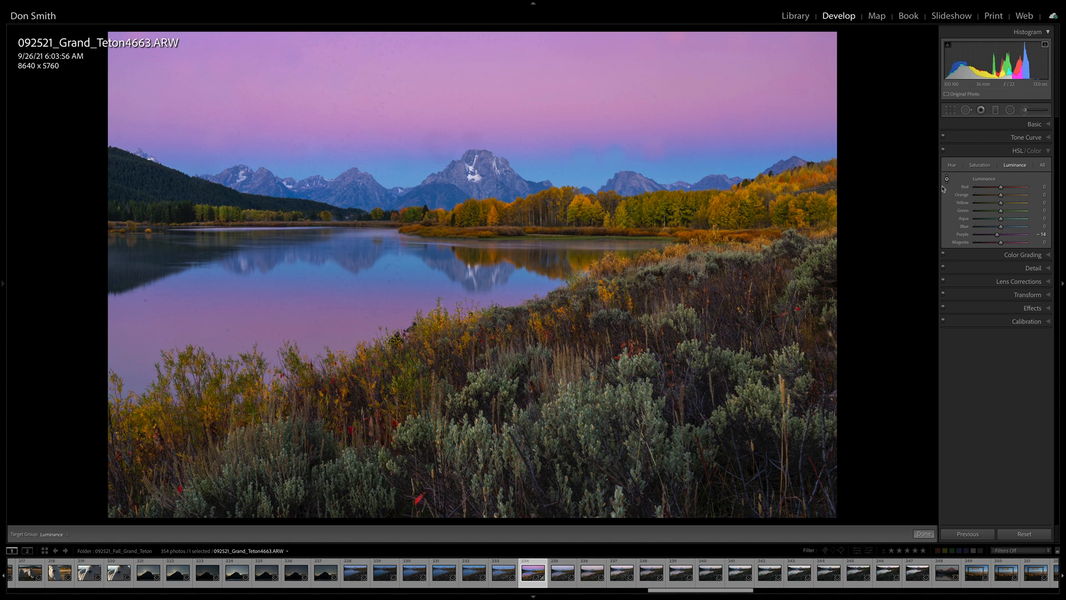
Reset the Blue Primary saturation in the calibration and set it back to +100 to compare its effect
click(991, 324)
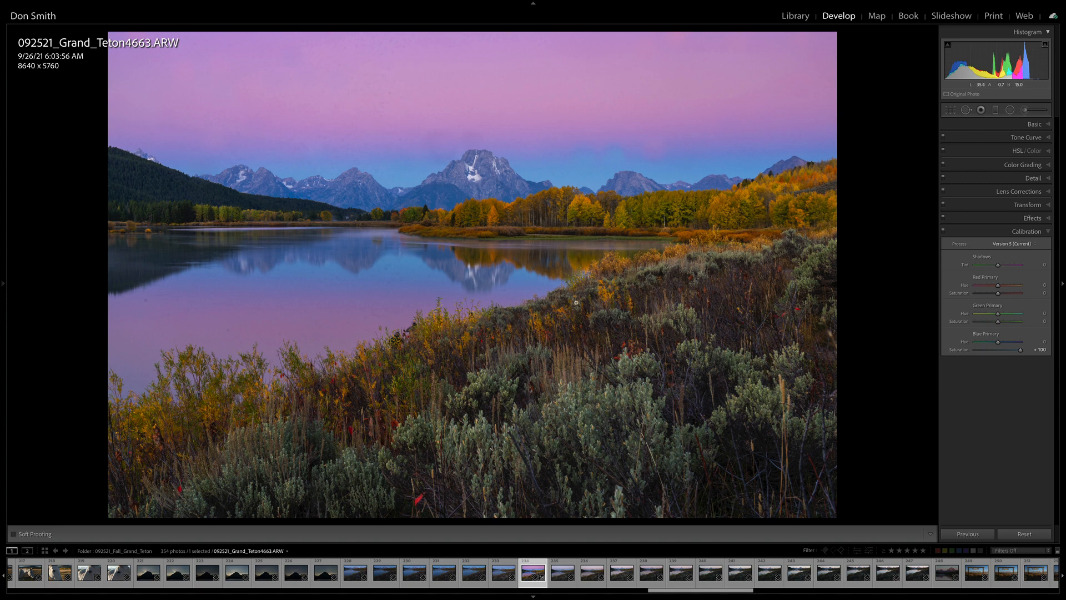
double_click(961, 350)
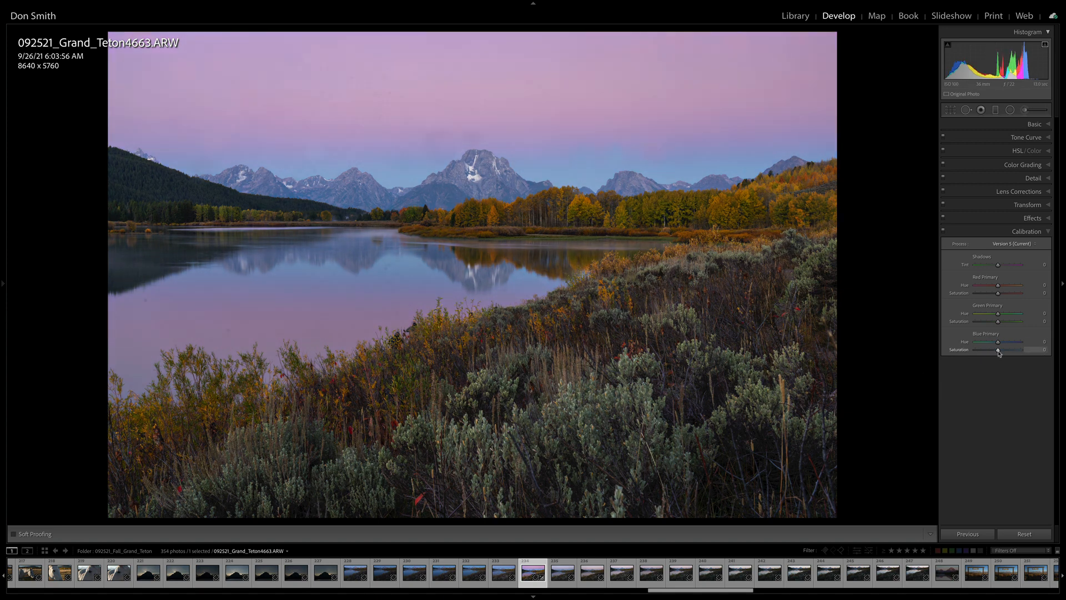
drag(999, 348, 1035, 350)
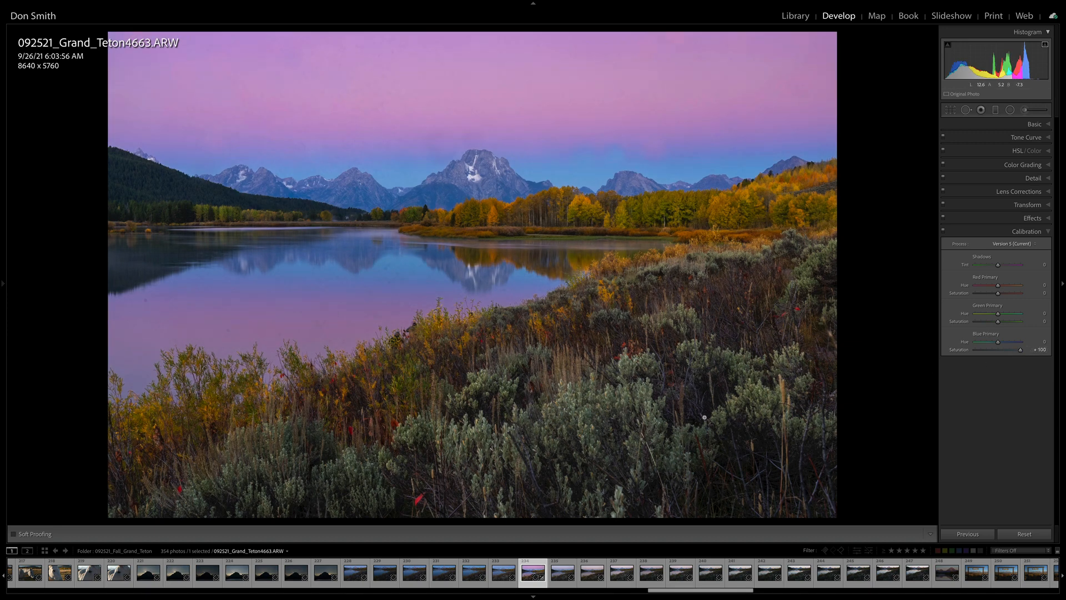